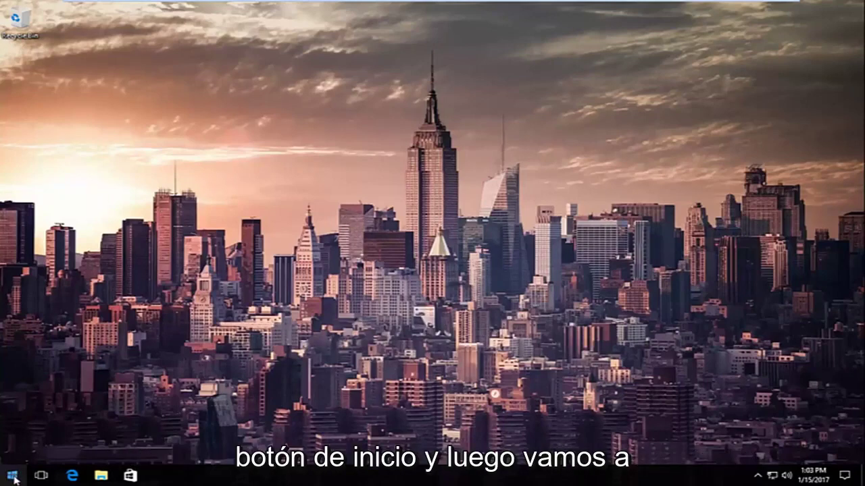
- Open Command Prompt as administrator and release the current IP configuration with ipconfig /release
{"action": "right_click", "coordinate": [15, 477]}
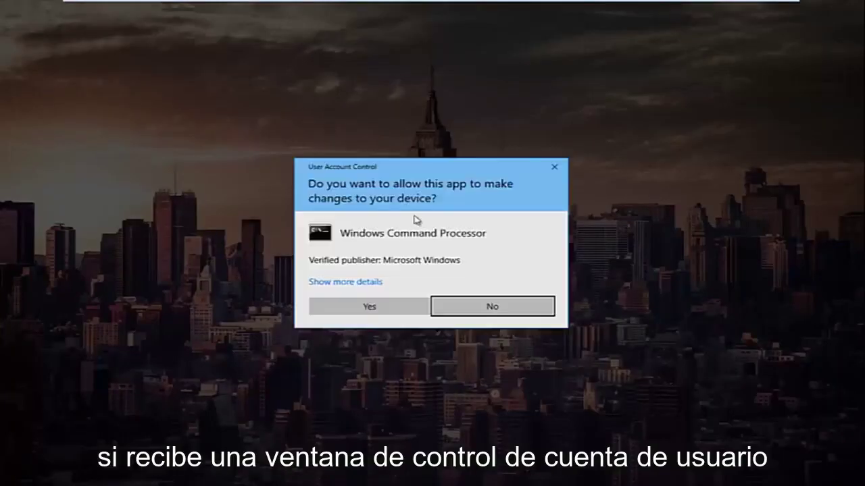
{"action": "left_click", "coordinate": [363, 307]}
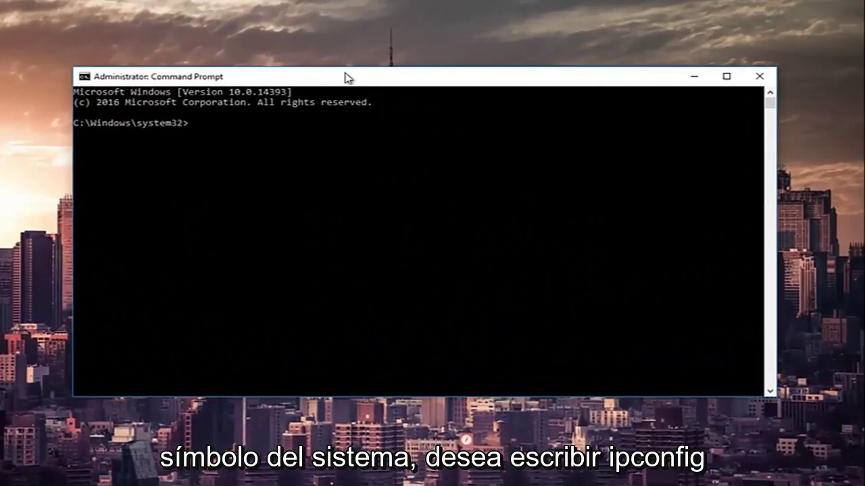
{"action": "type", "text": "ipconfig"}
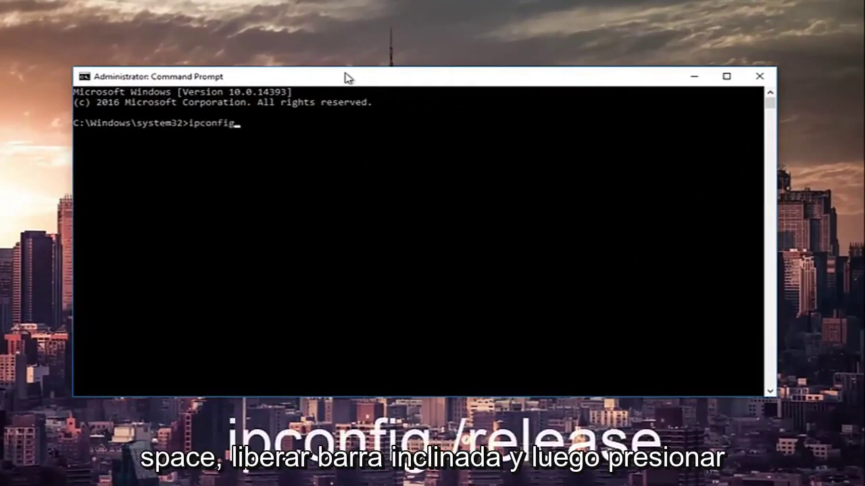
{"action": "type", "text": " /release"}
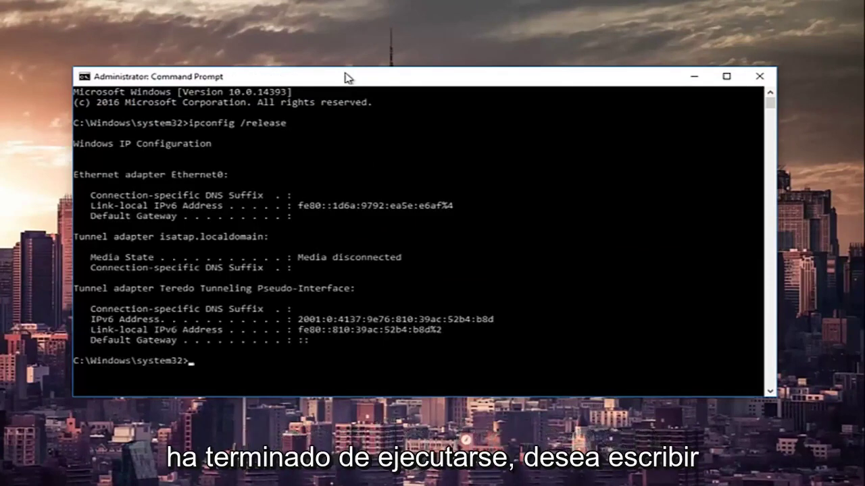
- Run ipconfig /all to list the full network configuration
{"action": "type", "text": "ipconfig"}
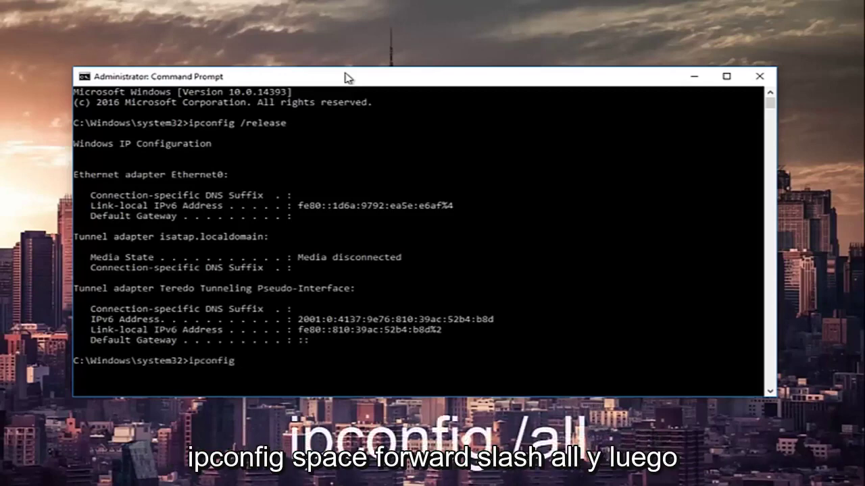
{"action": "type", "text": " /all"}
{"action": "key", "text": "Return"}
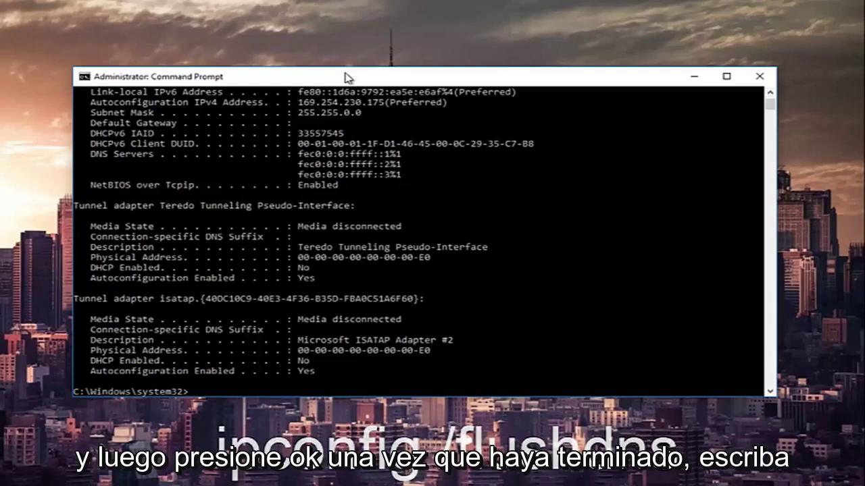
- Renew the IP configuration by running ipconfig /renew
{"action": "type", "text": "i"}
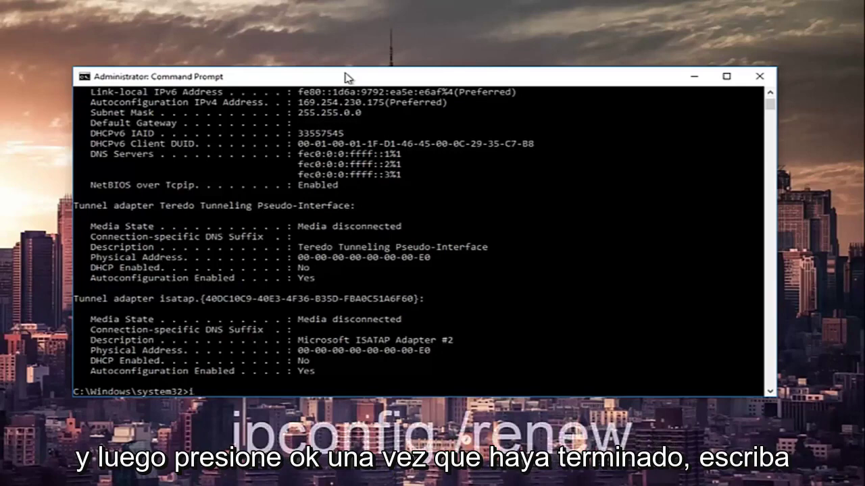
{"action": "type", "text": "pconfig"}
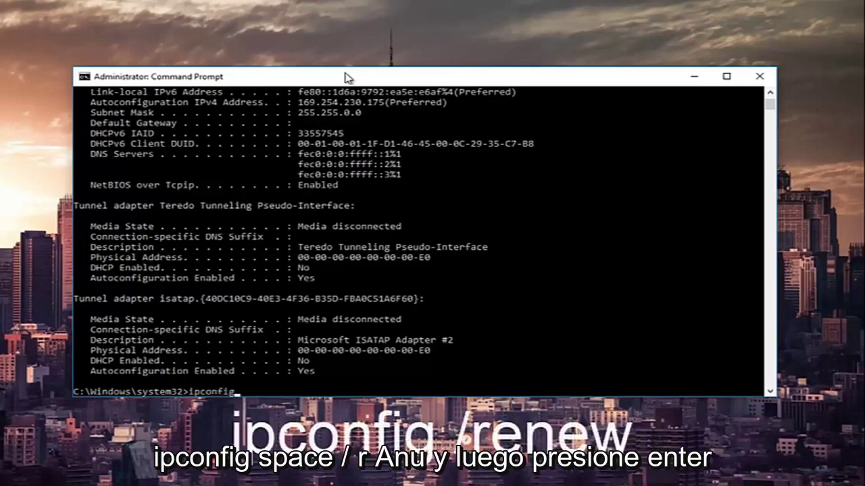
{"action": "type", "text": " /renew"}
{"action": "key", "text": "Return"}
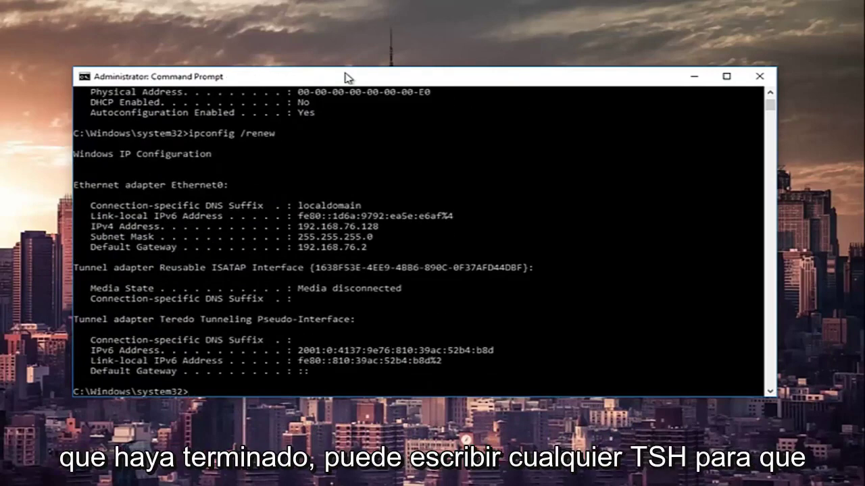
- Run the command netsh int ip set dns
{"action": "type", "text": "netsh"}
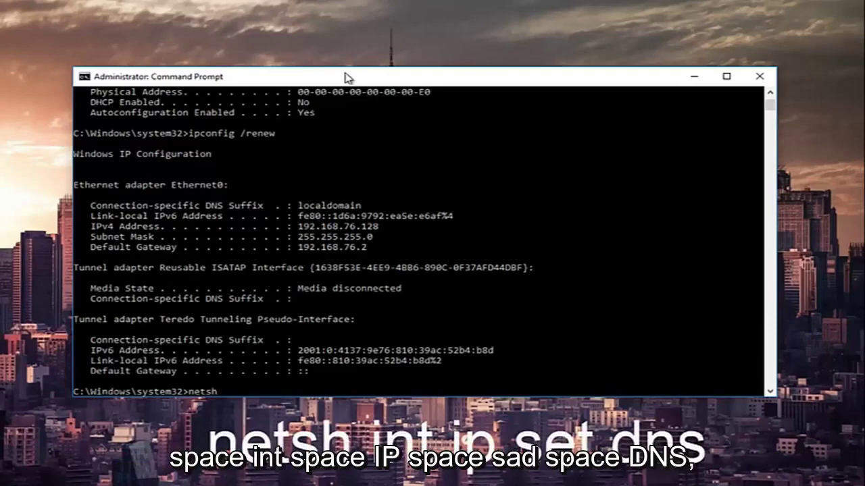
{"action": "type", "text": "int ip set dns"}
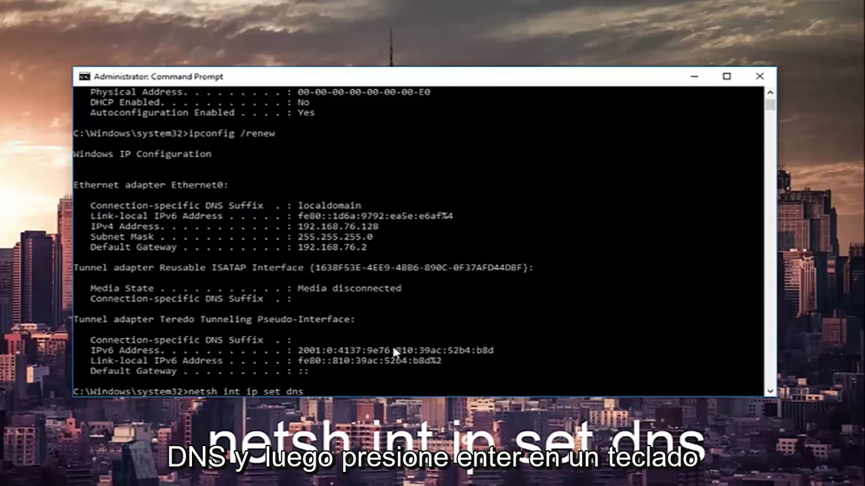
{"action": "key", "text": "Return"}
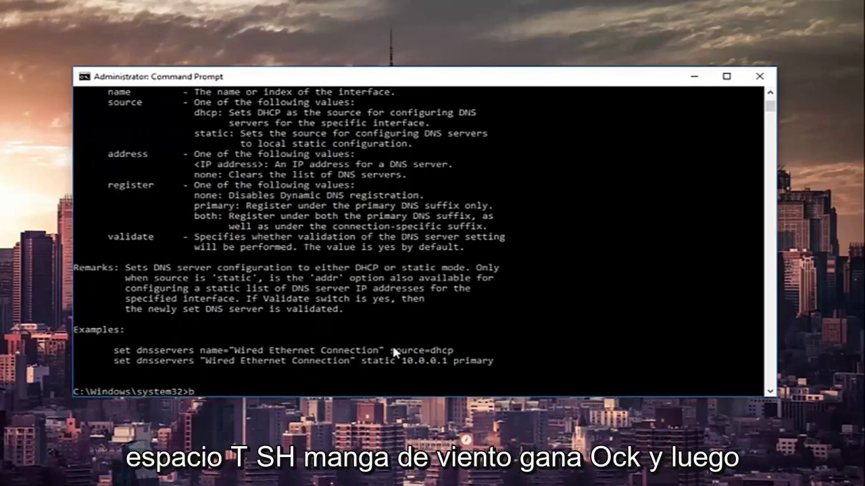
- Reset the Winsock catalog with netsh winsock reset and close Command Prompt
{"action": "type", "text": "net"}
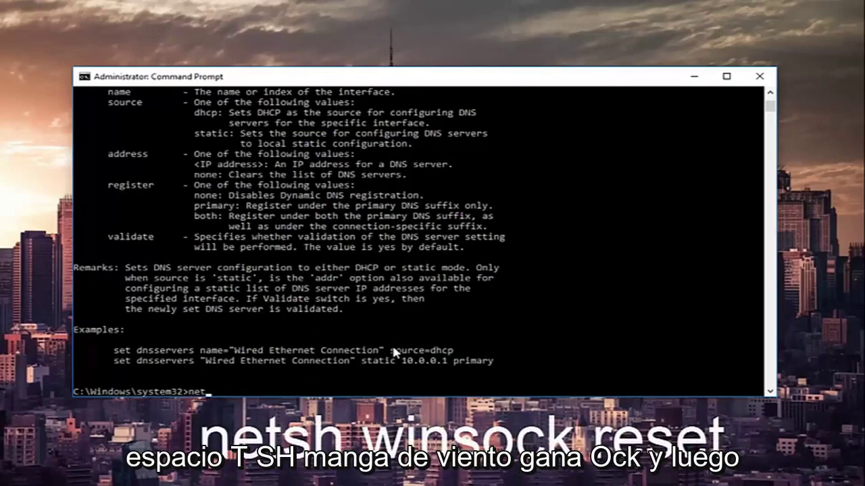
{"action": "type", "text": "sh winsock reset"}
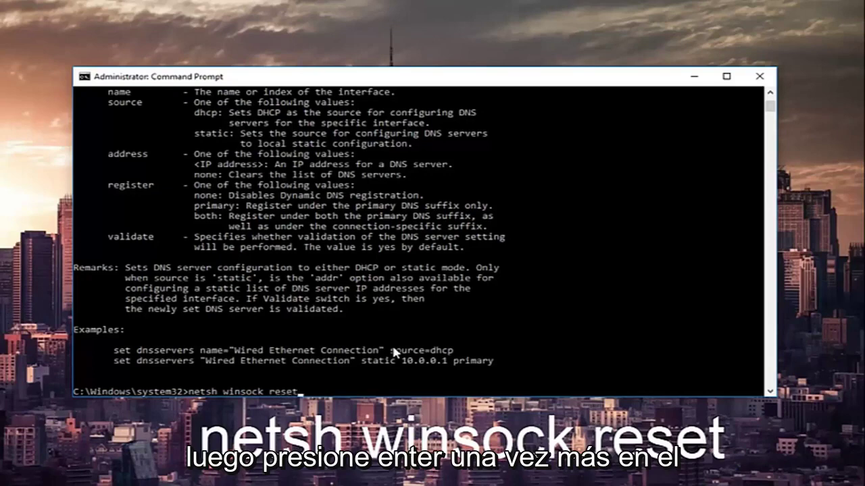
{"action": "key", "text": "Return"}
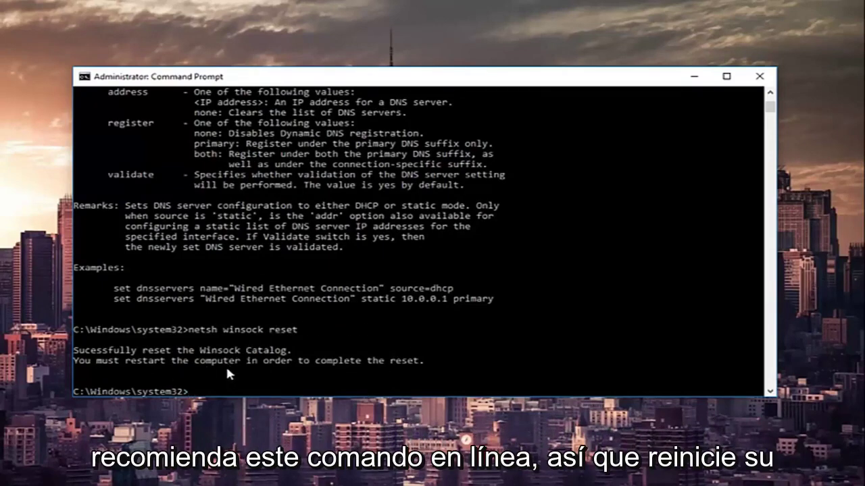
{"action": "left_click", "coordinate": [760, 76]}
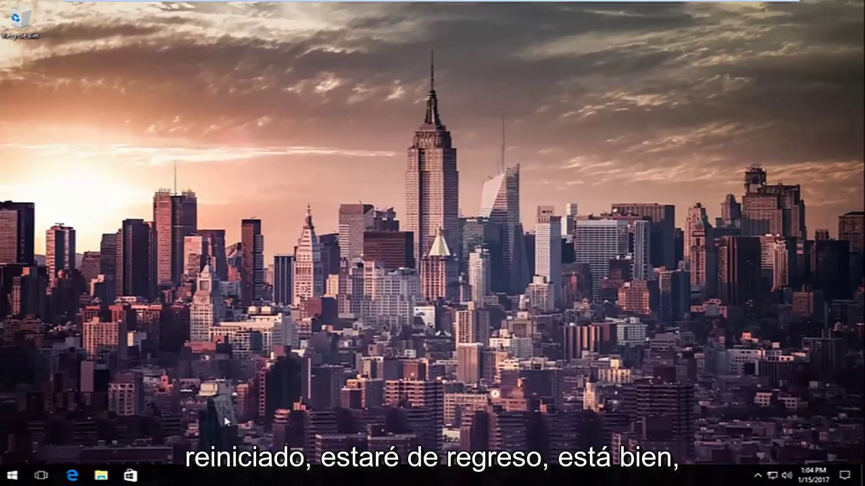
- Open the network adapter settings from the Network and Sharing Center and move the new window over the old one
{"action": "key", "text": "super"}
{"action": "key", "text": "super"}
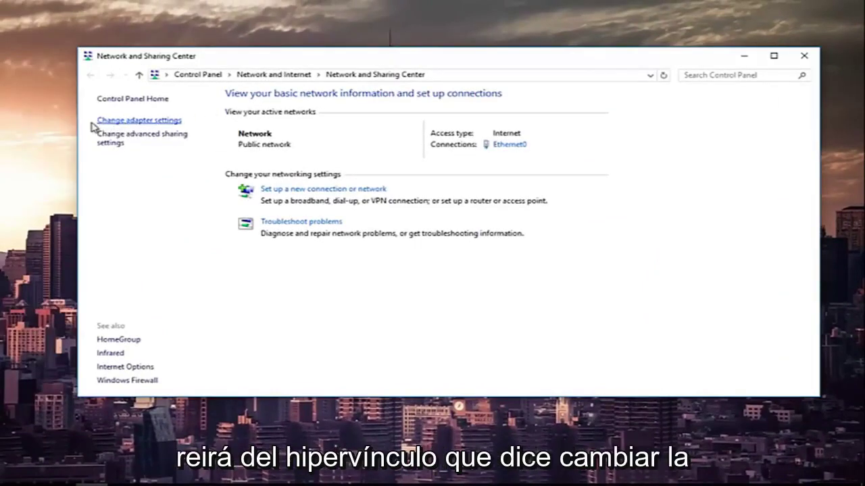
{"action": "left_click", "coordinate": [144, 122]}
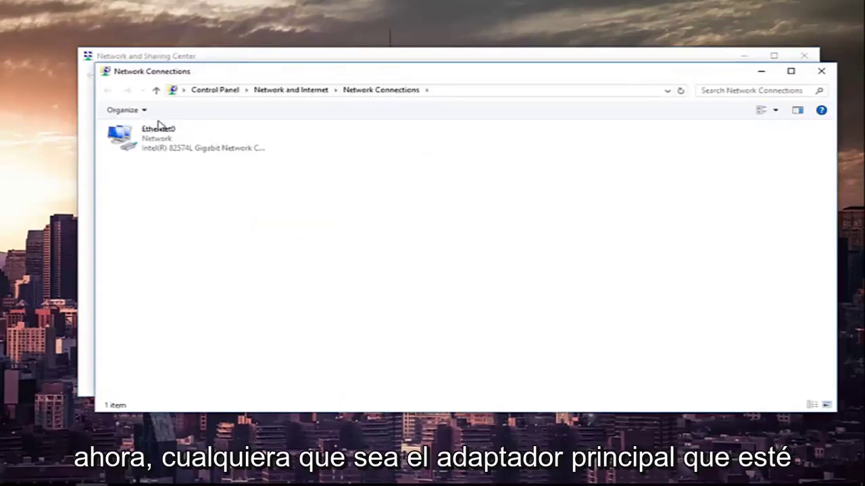
{"action": "left_click_drag", "start_coordinate": [241, 72], "coordinate": [226, 58]}
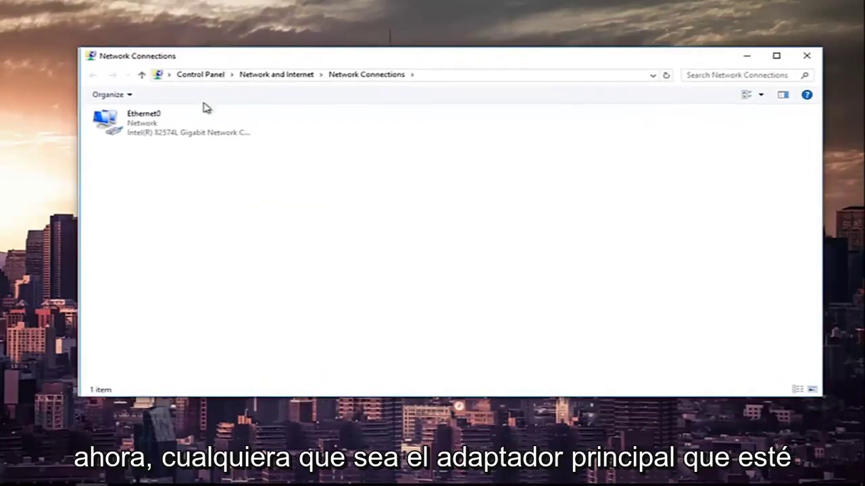
{"action": "left_click", "coordinate": [156, 123]}
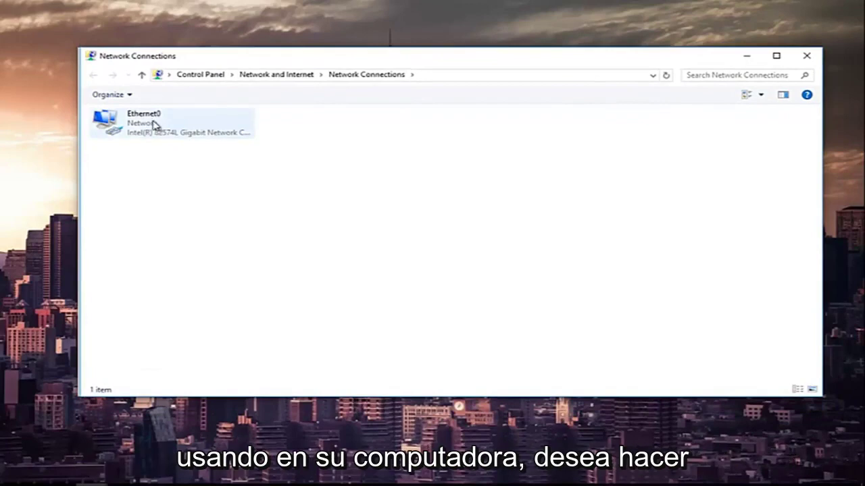
{"action": "right_click", "coordinate": [150, 122]}
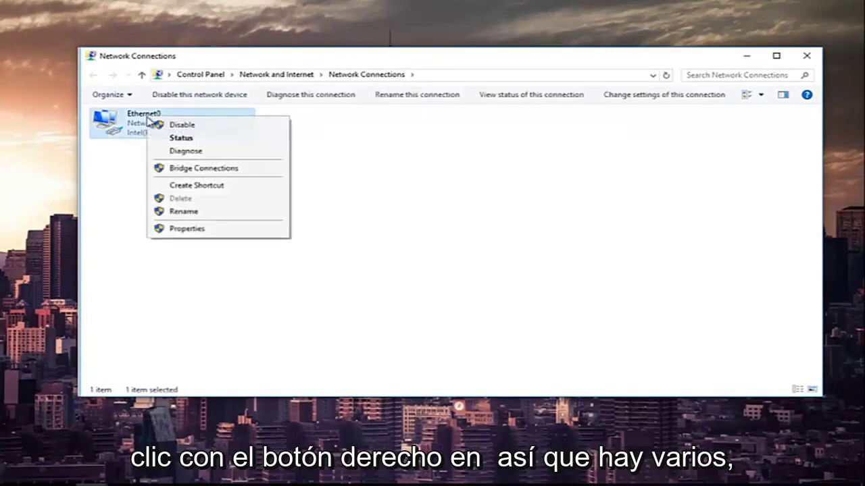
{"action": "left_click", "coordinate": [356, 136]}
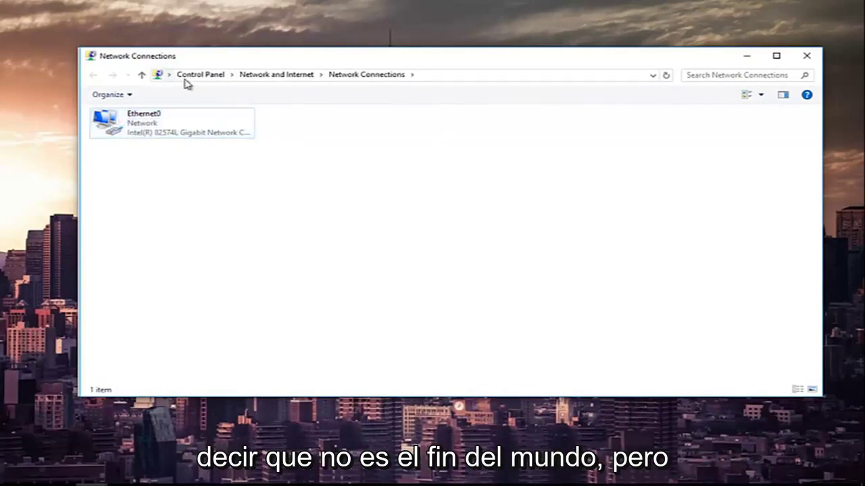
{"action": "right_click", "coordinate": [167, 130]}
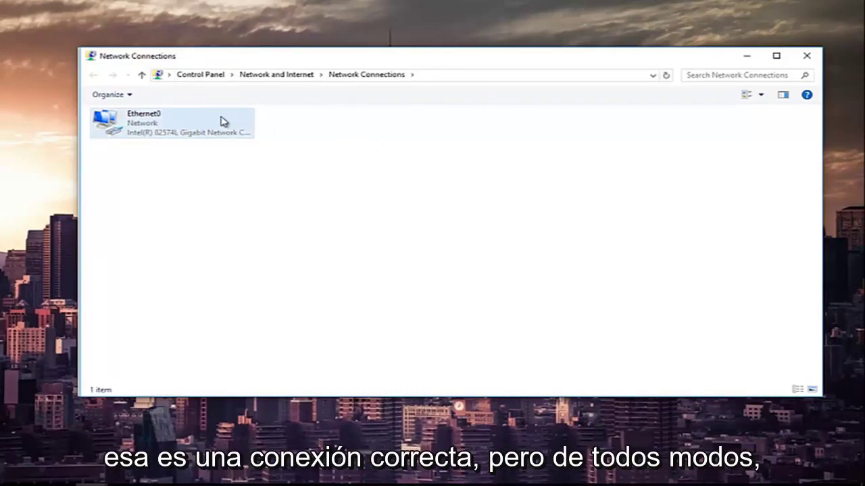
- Open the Internet Protocol Version 4 (TCP/IPv4) properties of the Ethernet0 adapter
{"action": "left_click", "coordinate": [165, 117]}
{"action": "right_click", "coordinate": [164, 117]}
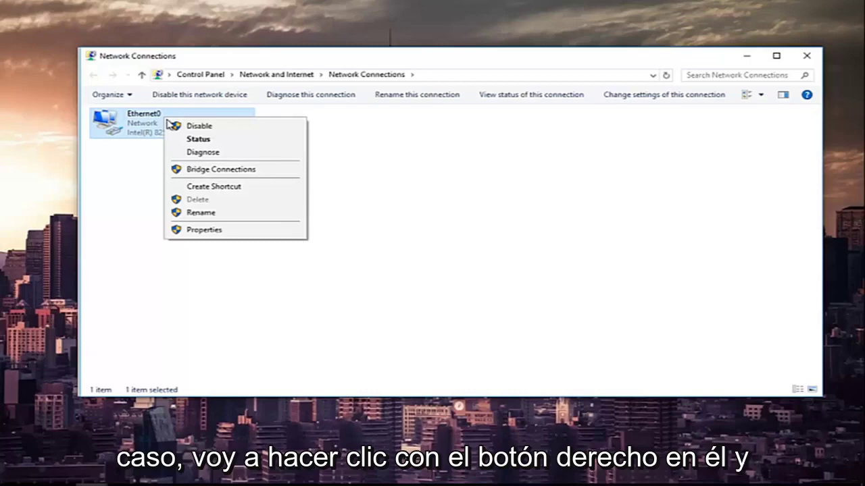
{"action": "left_click", "coordinate": [206, 231]}
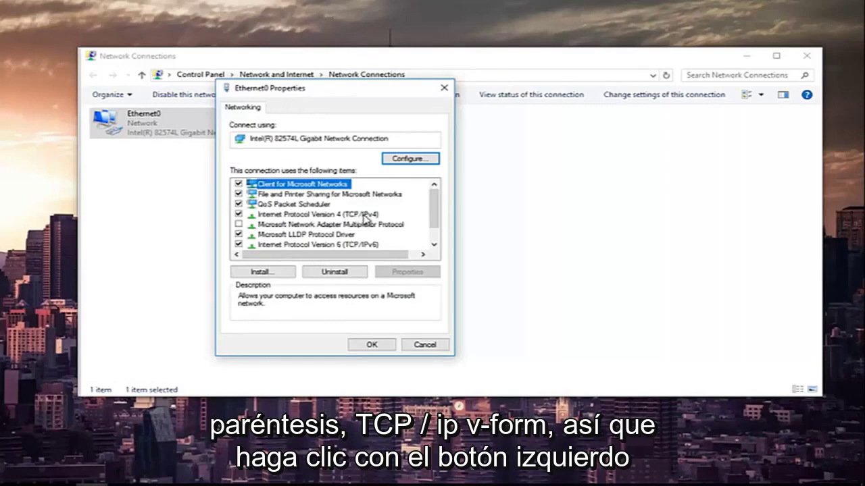
{"action": "left_click", "coordinate": [284, 217]}
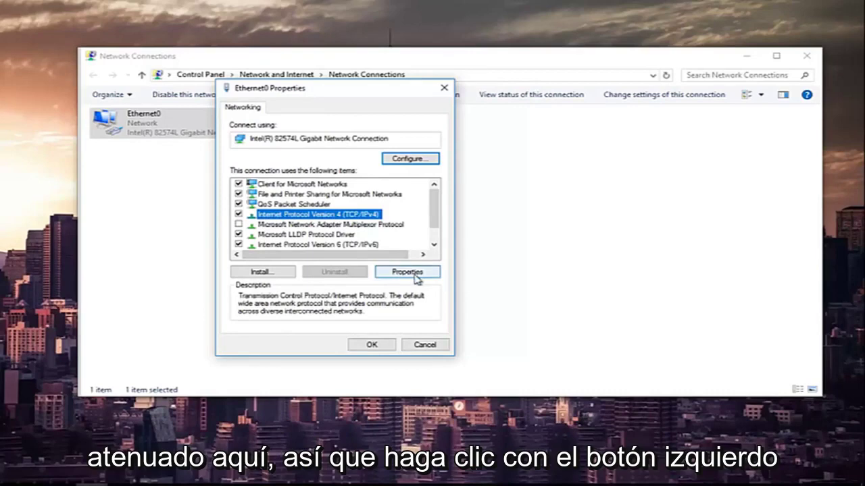
{"action": "left_click", "coordinate": [415, 277]}
{"action": "left_click_drag", "start_coordinate": [362, 138], "coordinate": [333, 94]}
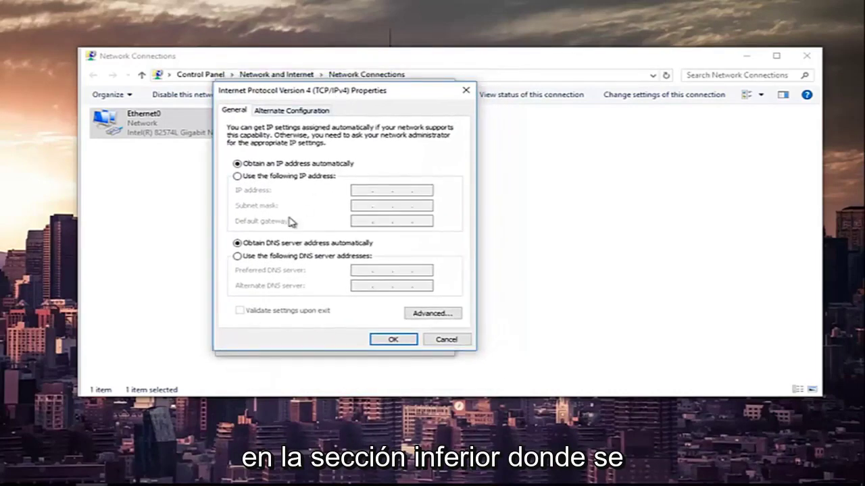
- Switch to manually specified DNS server addresses and set the preferred DNS server to 8.8.8.8
{"action": "left_click", "coordinate": [238, 257]}
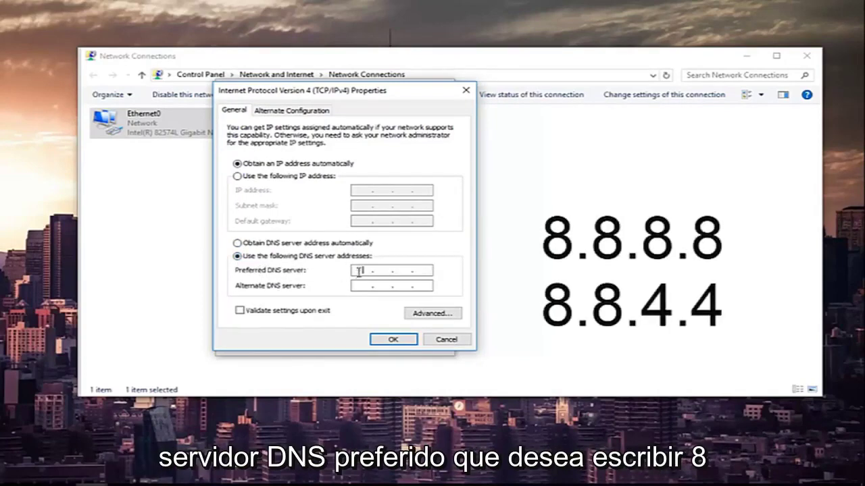
{"action": "type", "text": "8"}
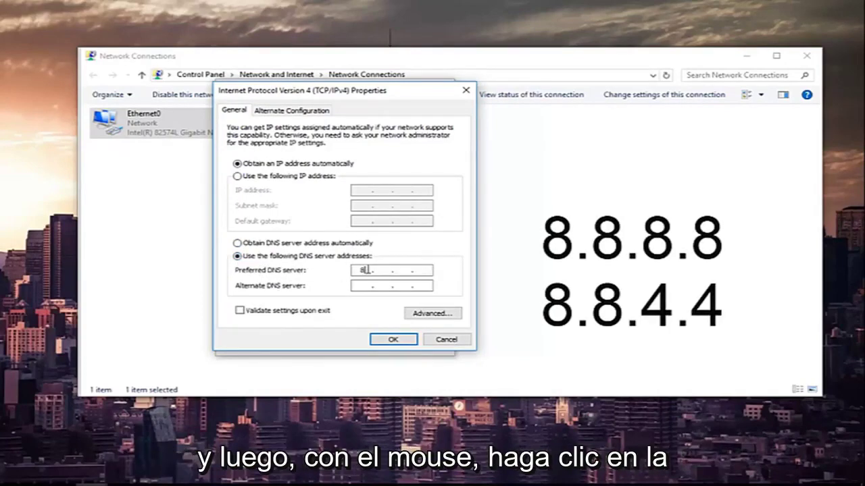
{"action": "left_click", "coordinate": [382, 271]}
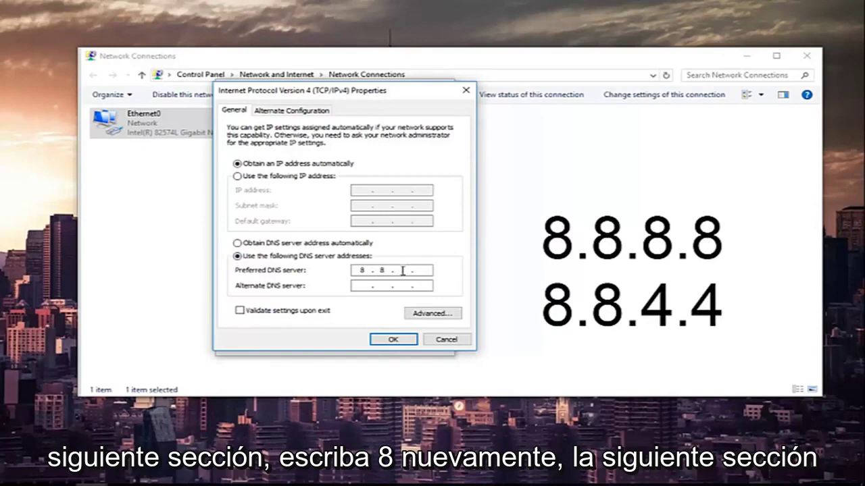
{"action": "type", "text": "8"}
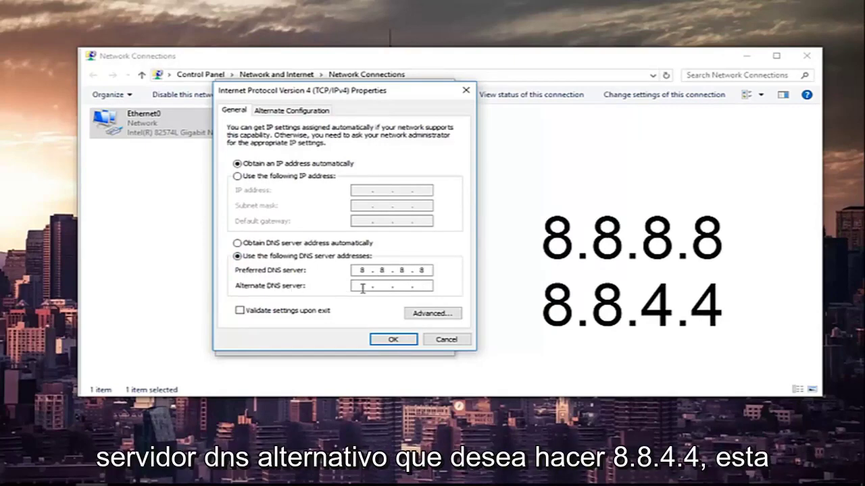
- Set the alternate DNS server to 8.8.4.4 and re-enter the preferred DNS server as 8.8.8.8
{"action": "left_click", "coordinate": [419, 285]}
{"action": "type", "text": "8.8.8"}
{"action": "key", "text": "BackSpace"}
{"action": "type", "text": "4 . 4"}
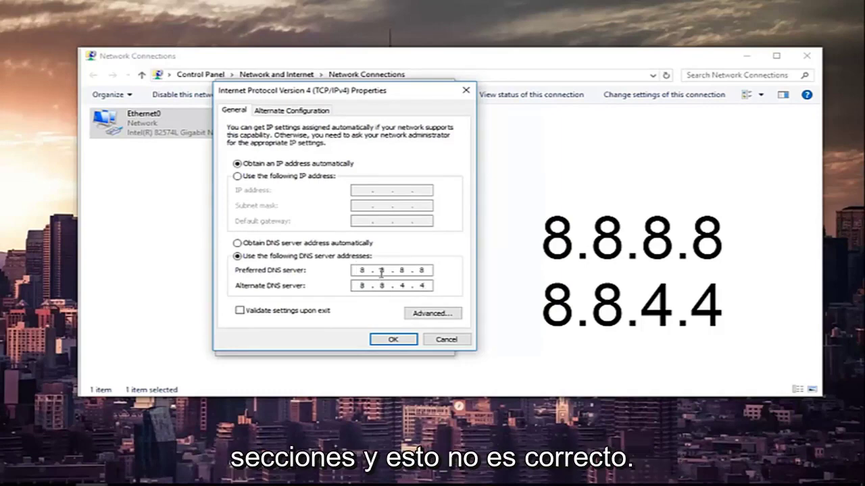
{"action": "type", "text": "8.8.8"}
{"action": "left_click", "coordinate": [498, 278]}
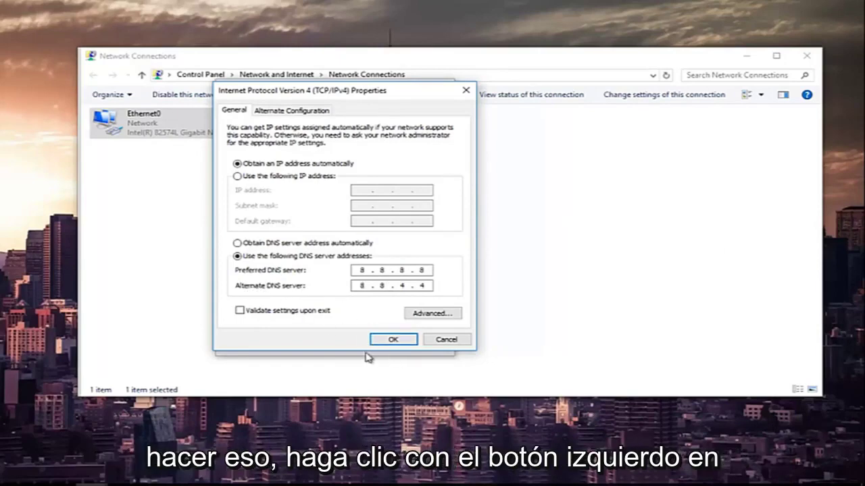
- Apply the IPv4 DNS settings, then close the Ethernet0 properties and the open network windows
{"action": "left_click", "coordinate": [390, 341]}
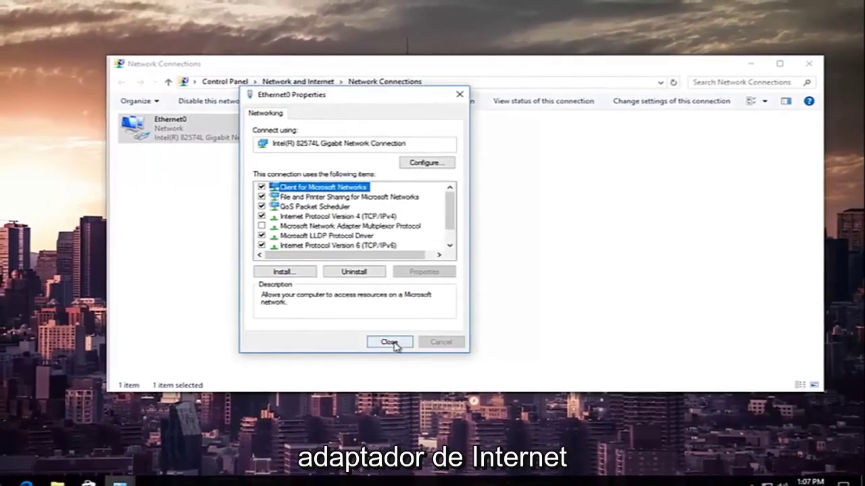
{"action": "left_click", "coordinate": [395, 344]}
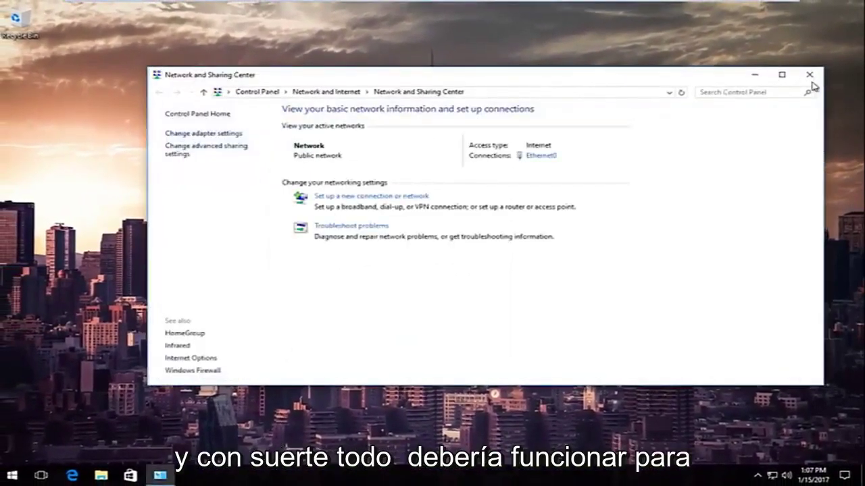
{"action": "left_click", "coordinate": [810, 77]}
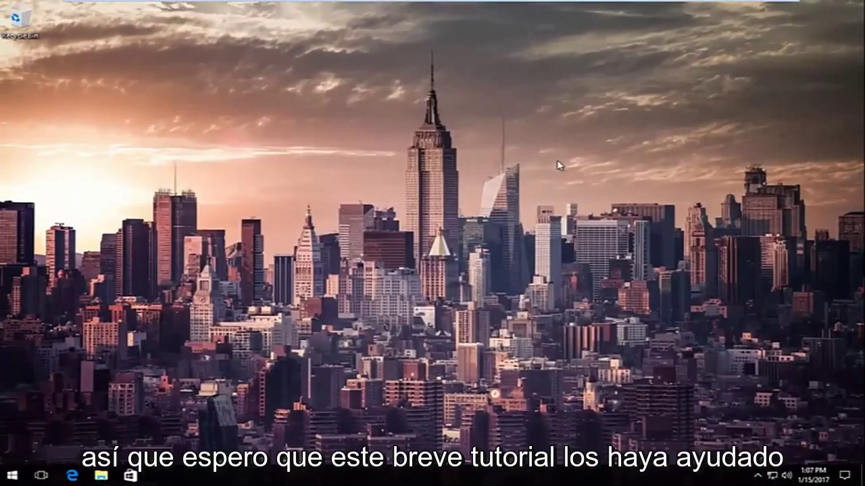